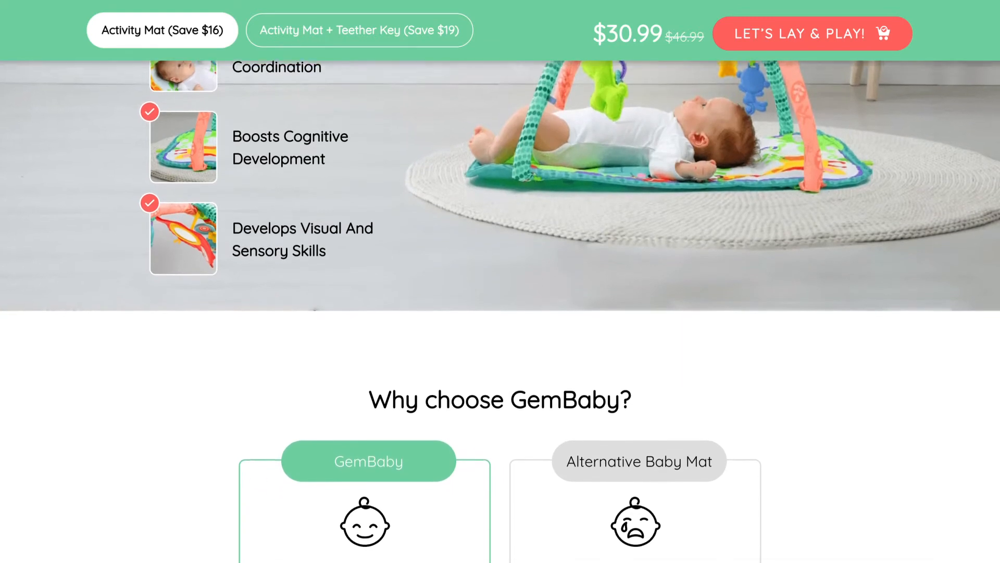
Examine the GemBaby activity mat product page from its benefits and bundles to its reviews, beneath the sticky cart bar.
scroll(500, 313, down, 2)
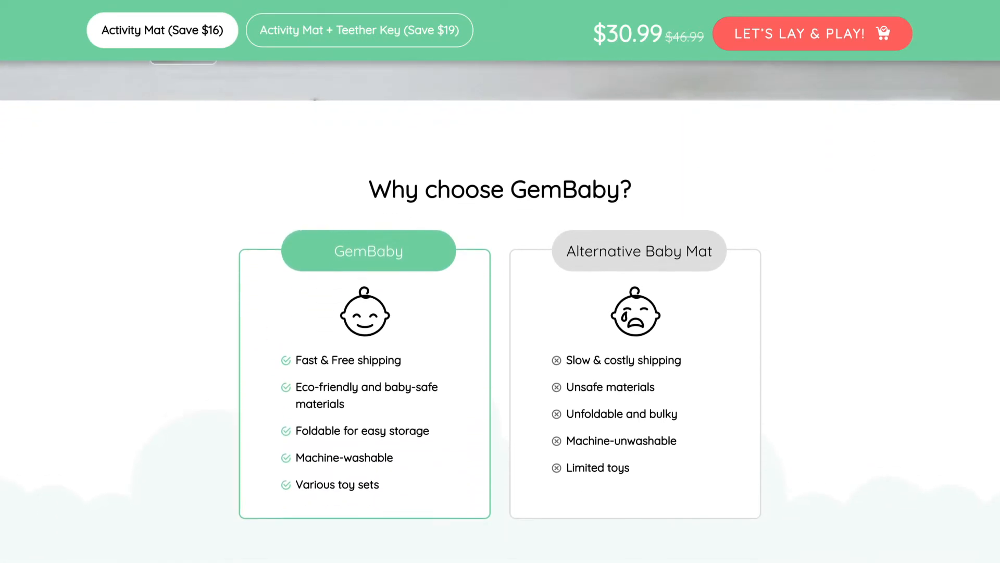
scroll(500, 313, down, 4)
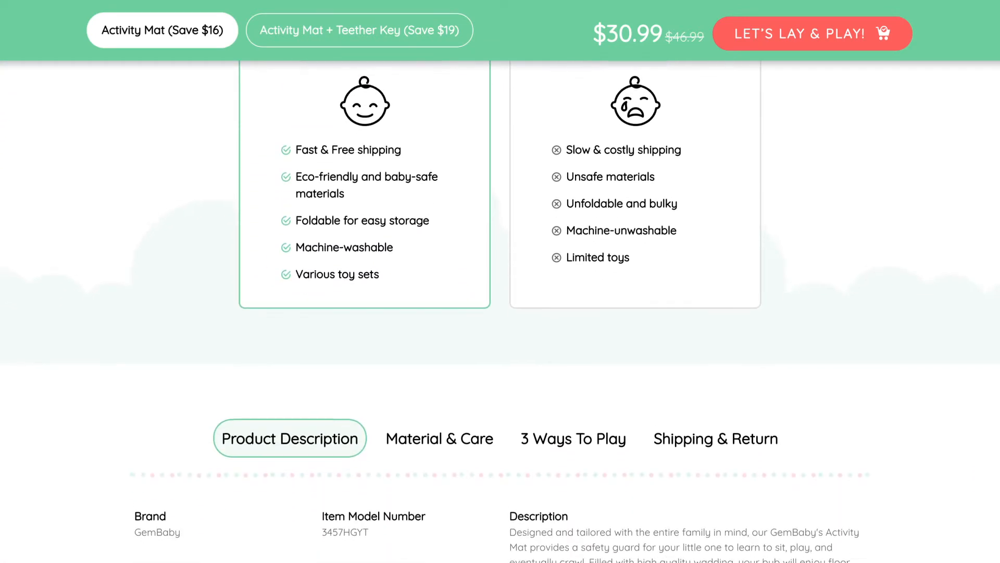
scroll(500, 312, down, 4)
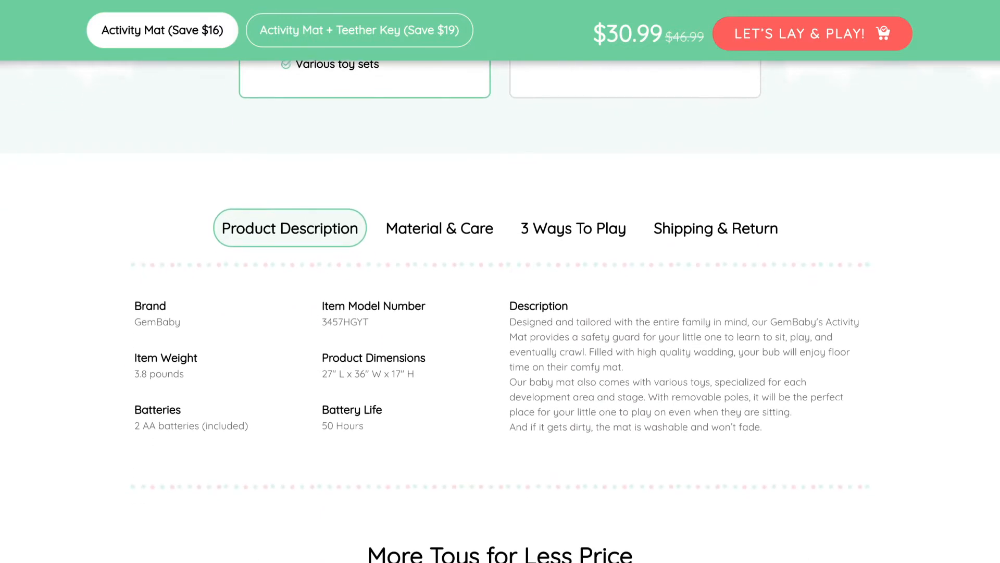
scroll(500, 313, down, 4)
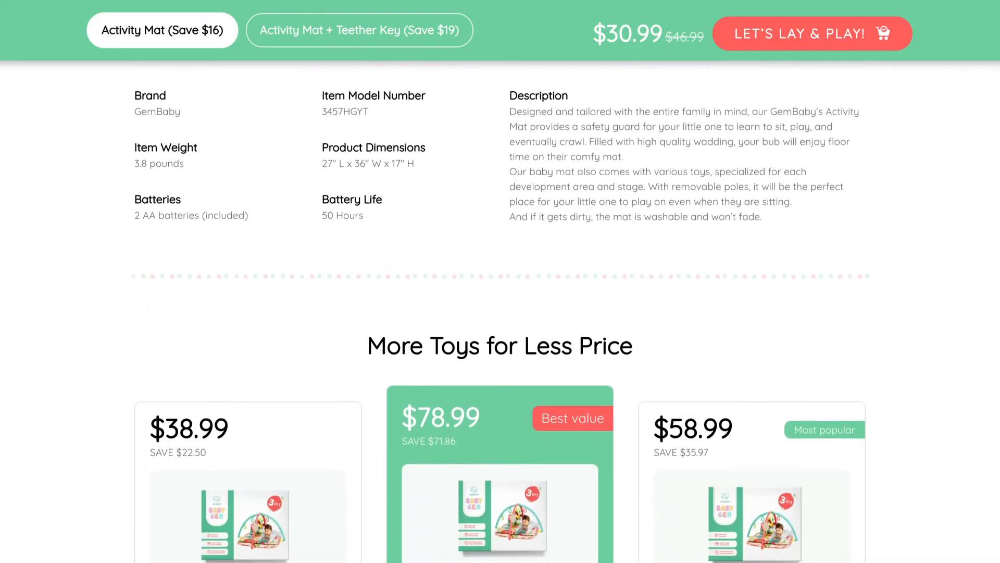
scroll(500, 313, down, 4)
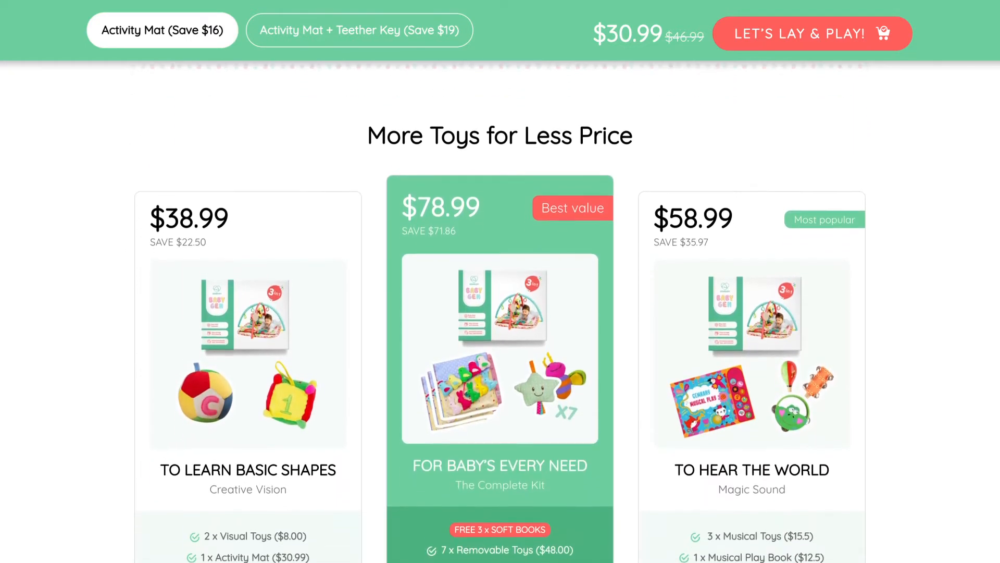
scroll(500, 312, down, 4)
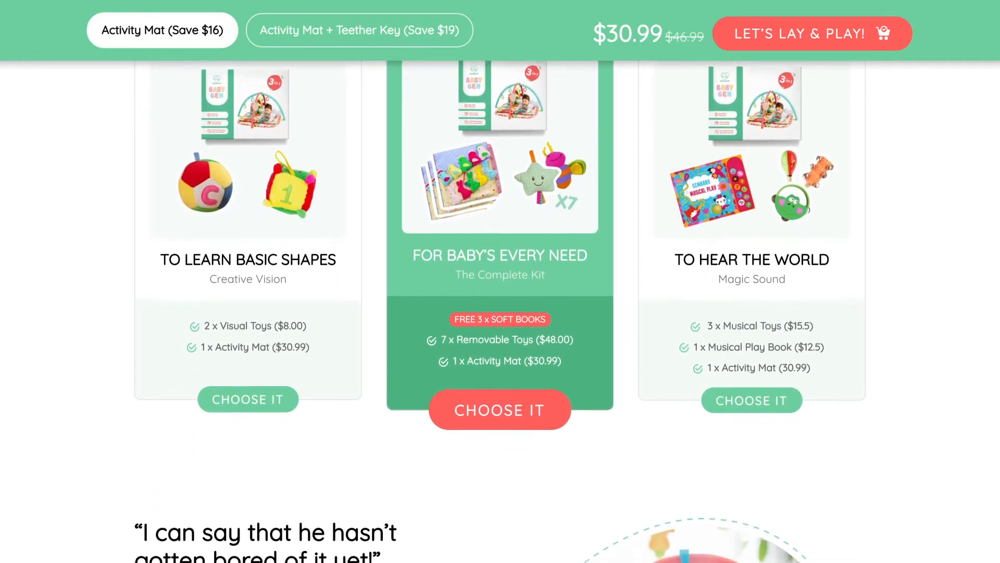
scroll(500, 313, down, 4)
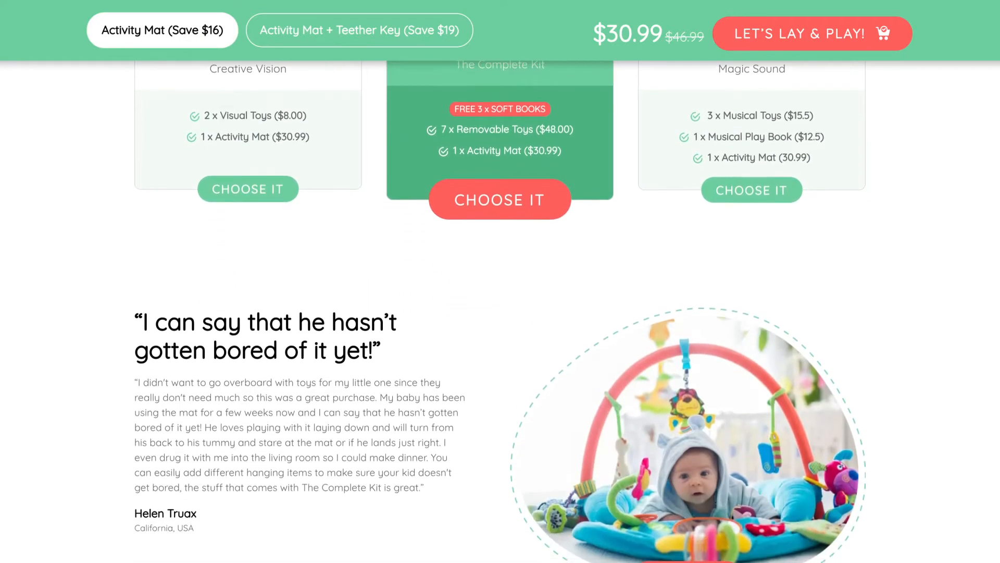
scroll(500, 313, down, 4)
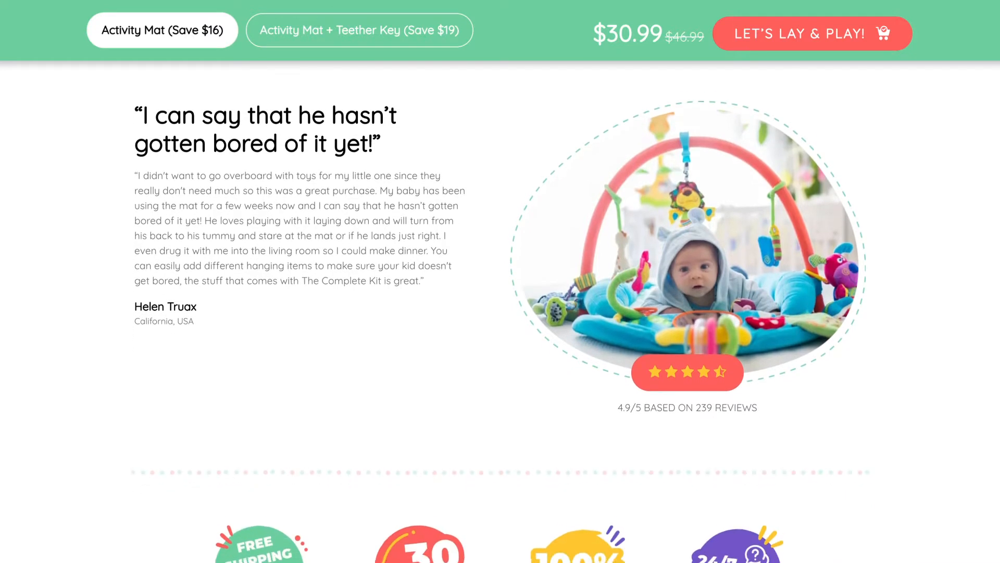
scroll(501, 312, down, 2)
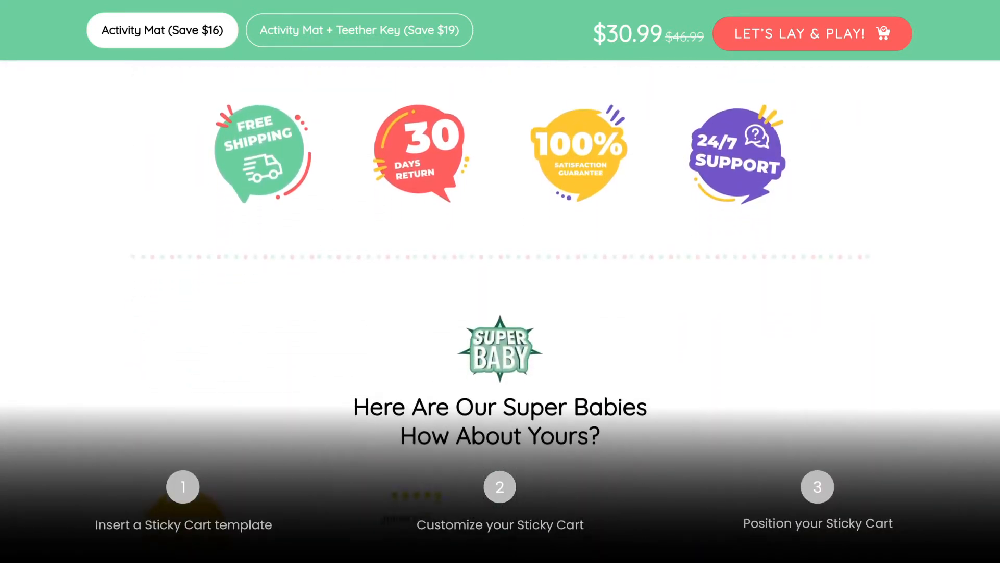
scroll(500, 313, down, 1)
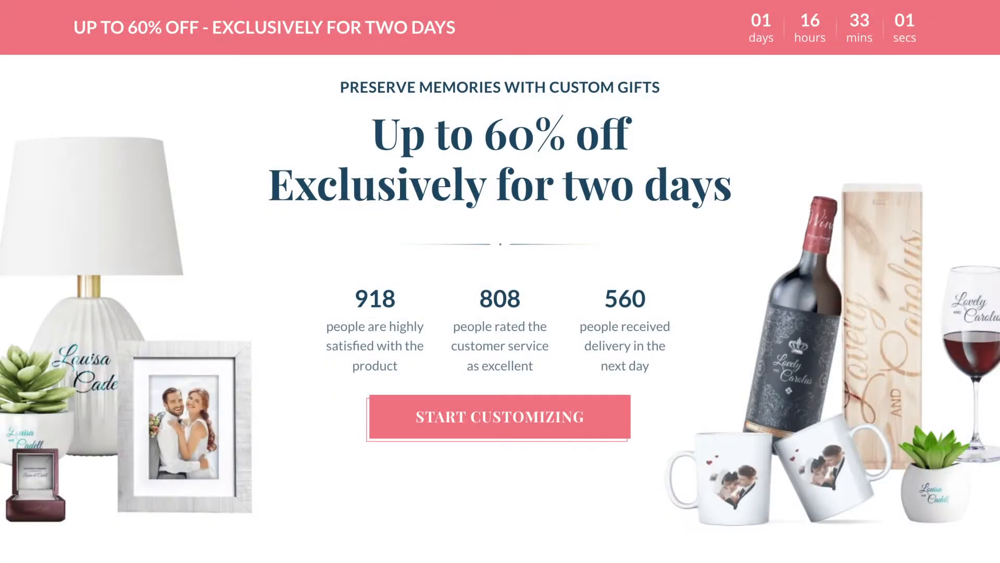
Examine the custom-gift page with its sticky countdown banner and the hair-care page with its sticky Black Friday bar.
scroll(500, 313, down, 2)
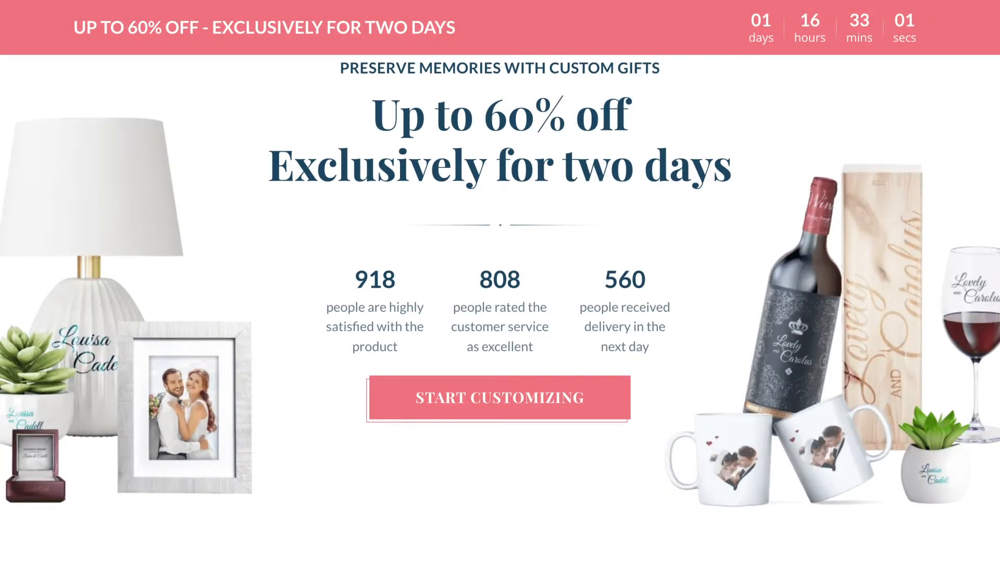
scroll(500, 313, down, 7)
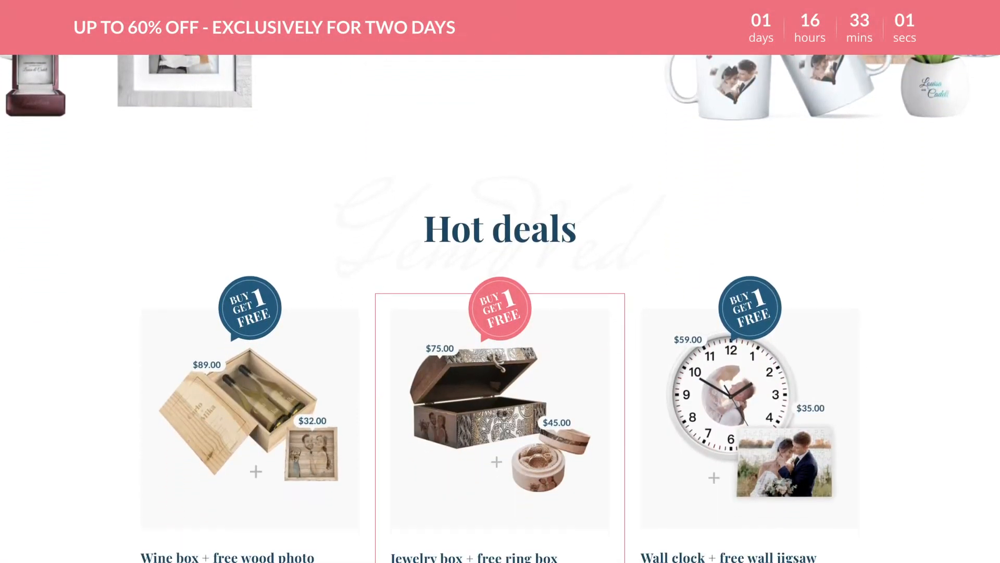
scroll(500, 313, down, 7)
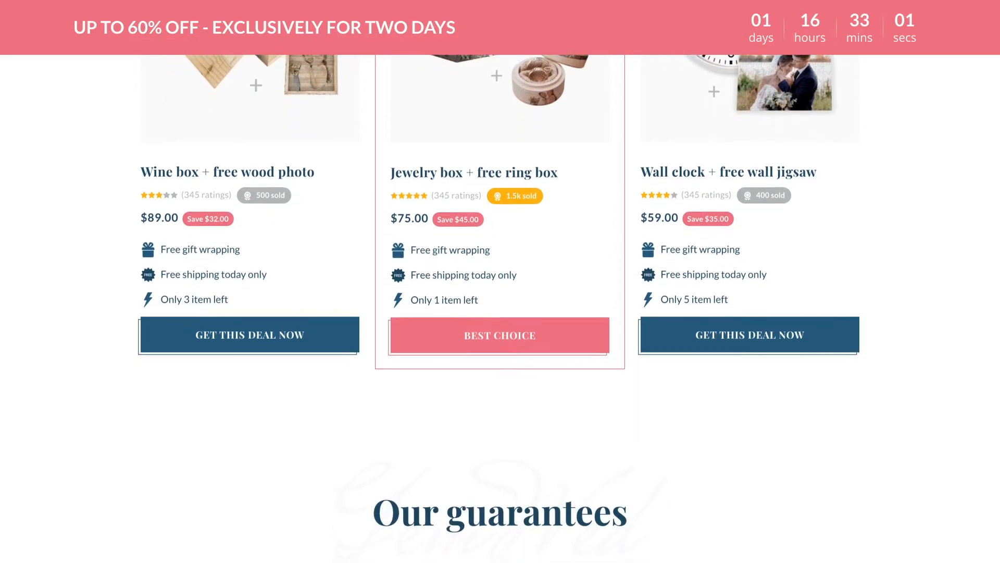
scroll(501, 312, down, 7)
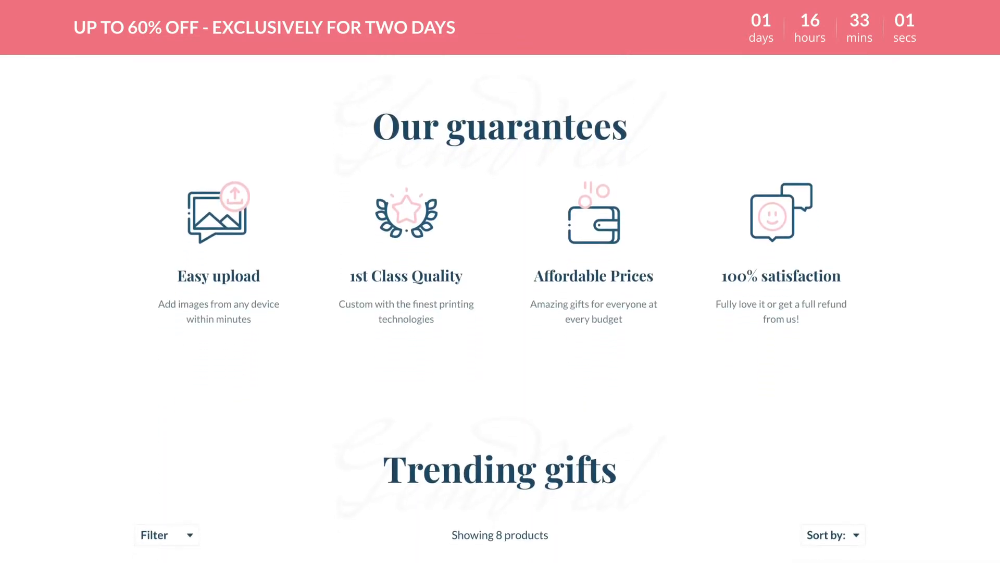
scroll(501, 313, down, 2)
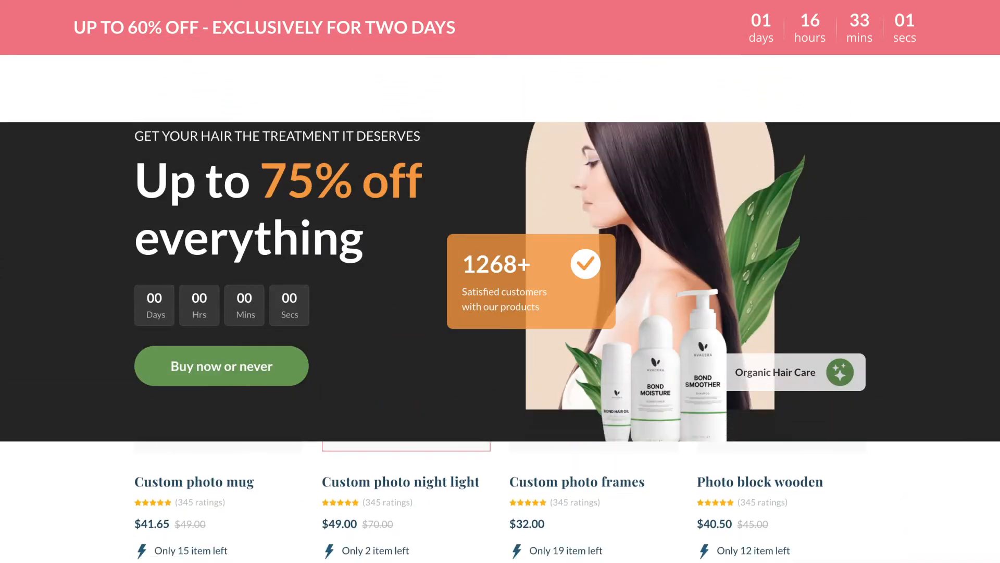
scroll(500, 313, down, 2)
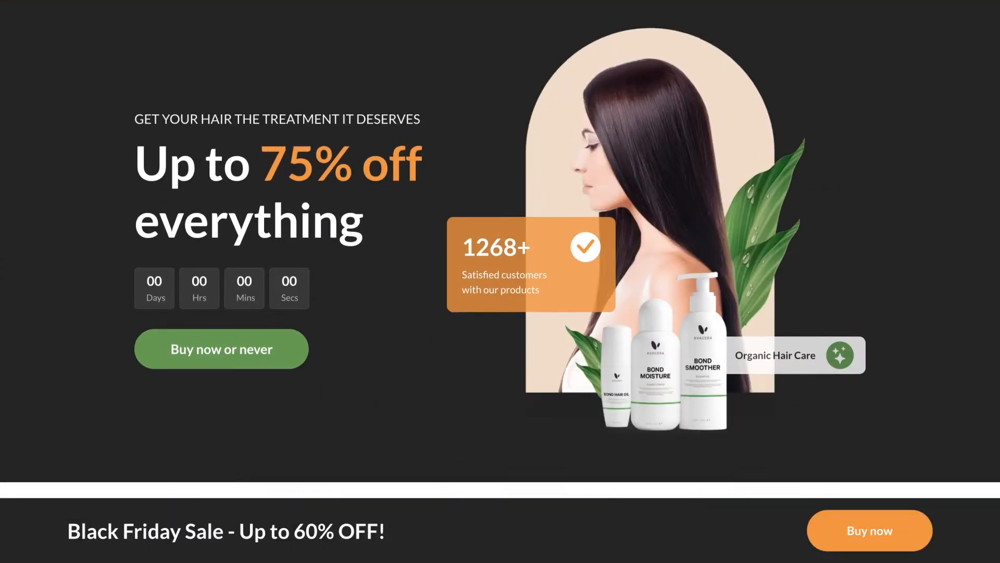
scroll(501, 281, down, 6)
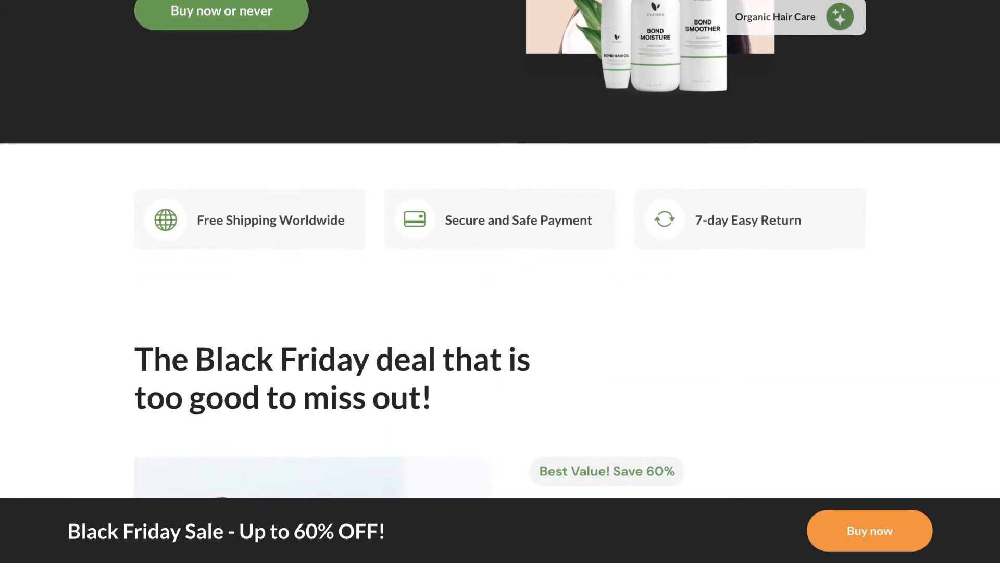
scroll(500, 281, down, 6)
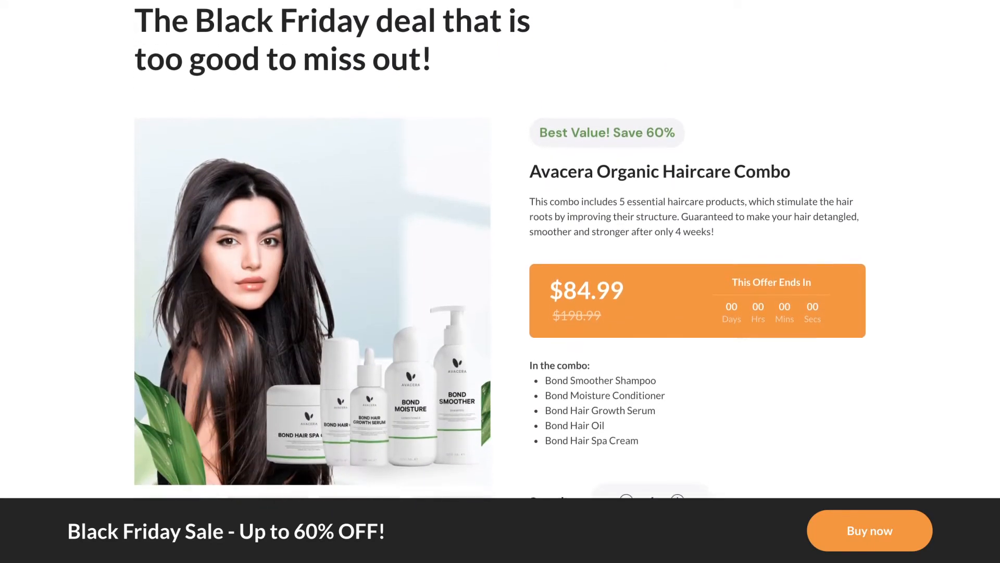
scroll(500, 282, down, 6)
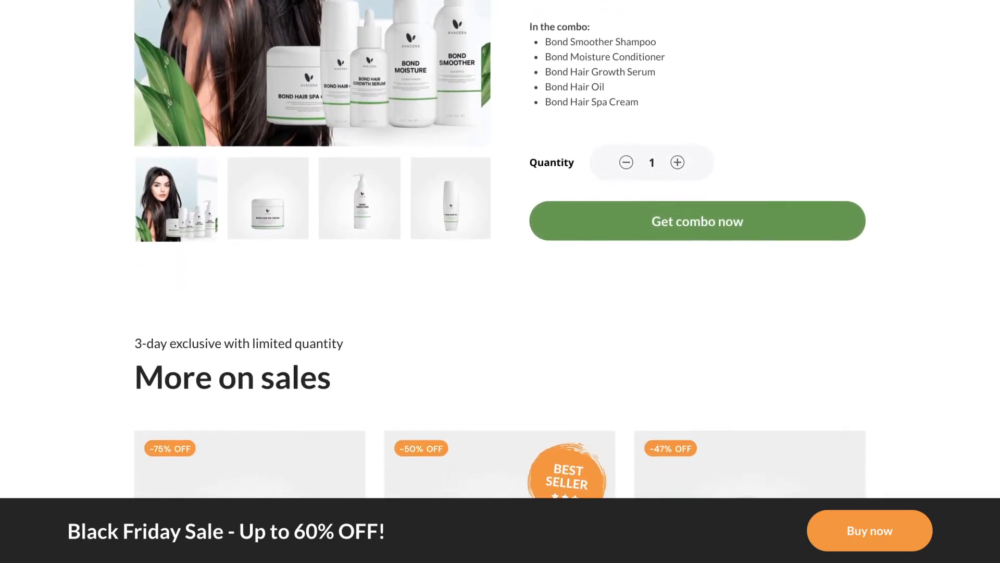
scroll(500, 281, down, 3)
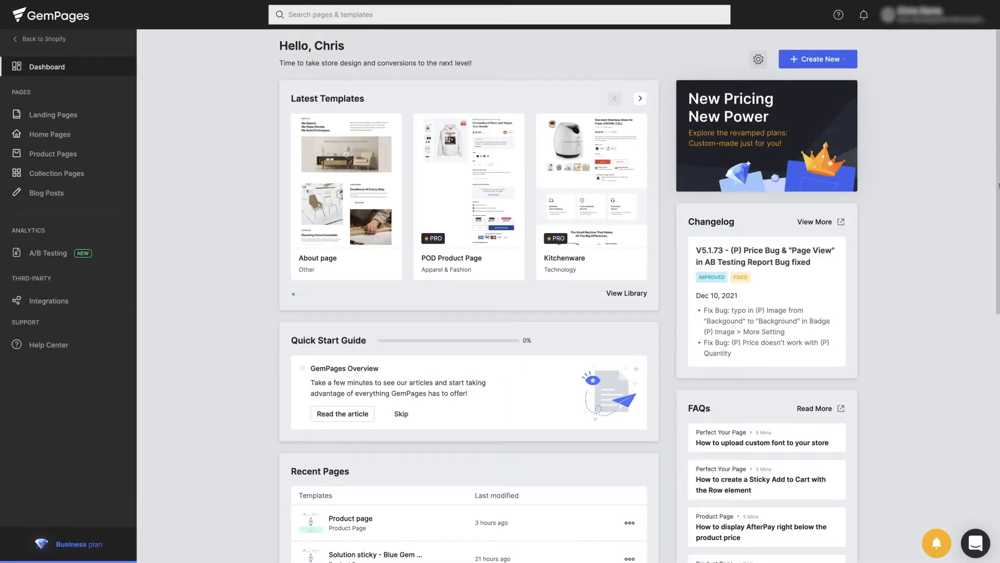
Create a product page from the Kitchenware template and name it "Sticky Add-to-cart Section".
click(43, 159)
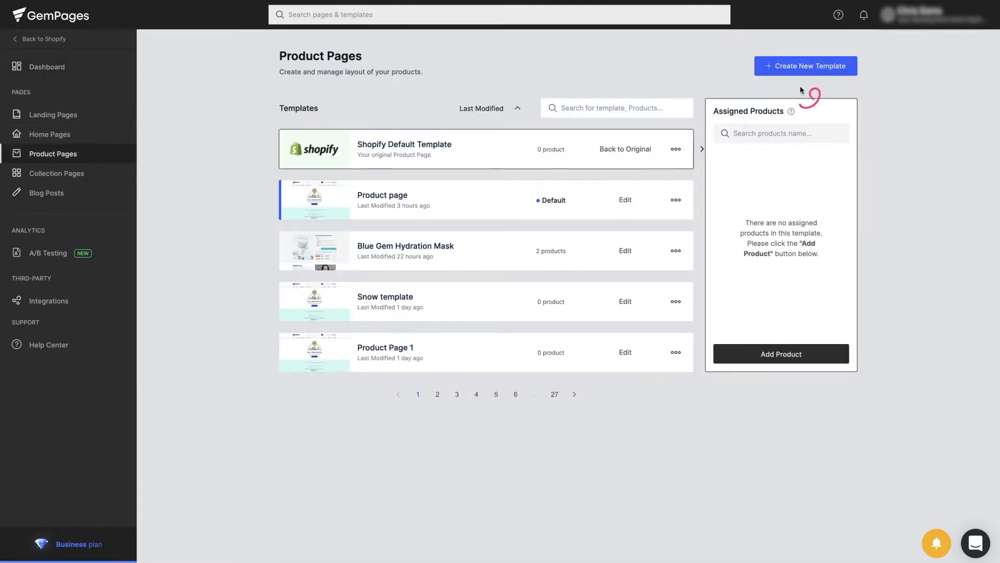
click(802, 66)
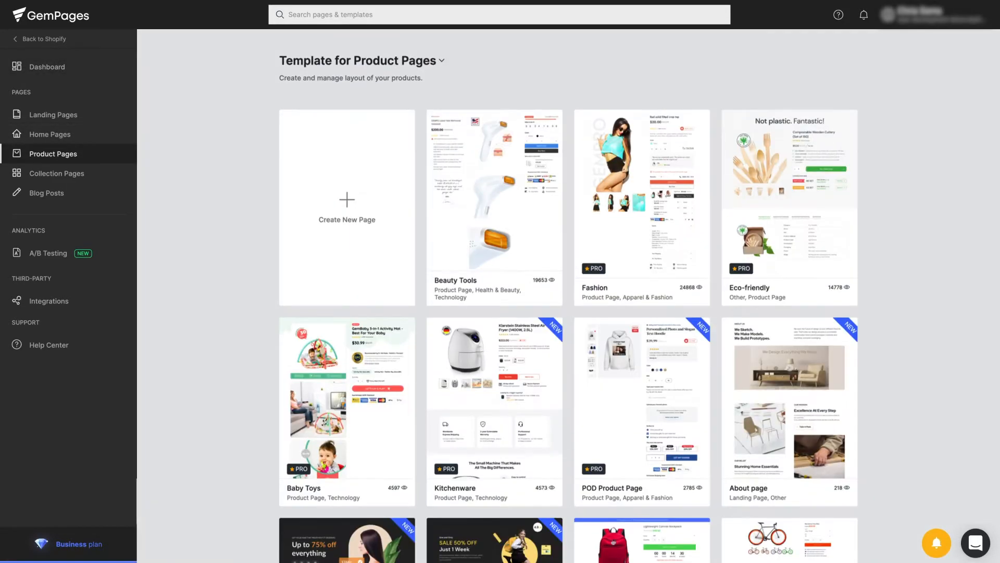
scroll(568, 301, down, 3)
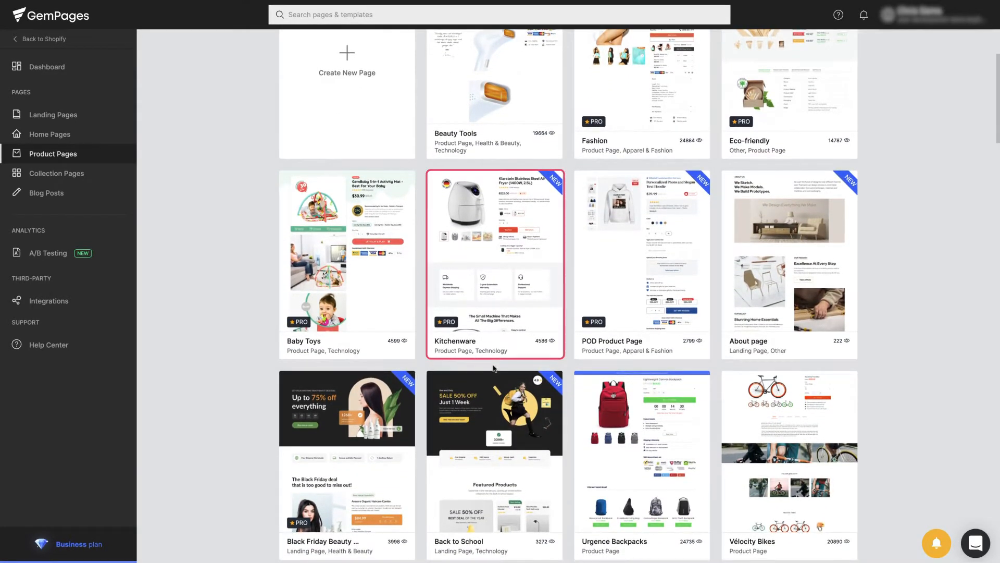
mouse_move(493, 350)
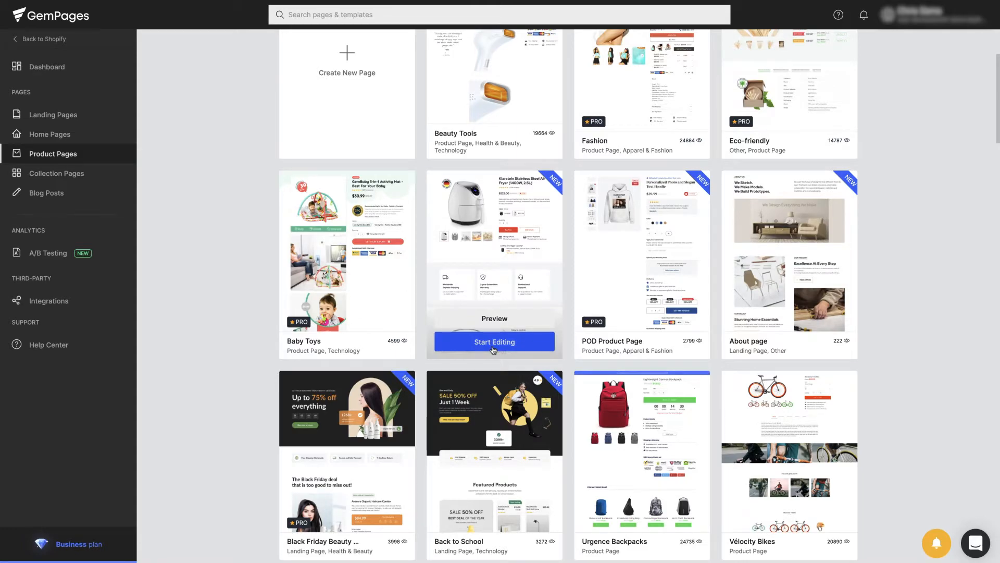
click(493, 349)
text(Sticky Add-to-cart Section)
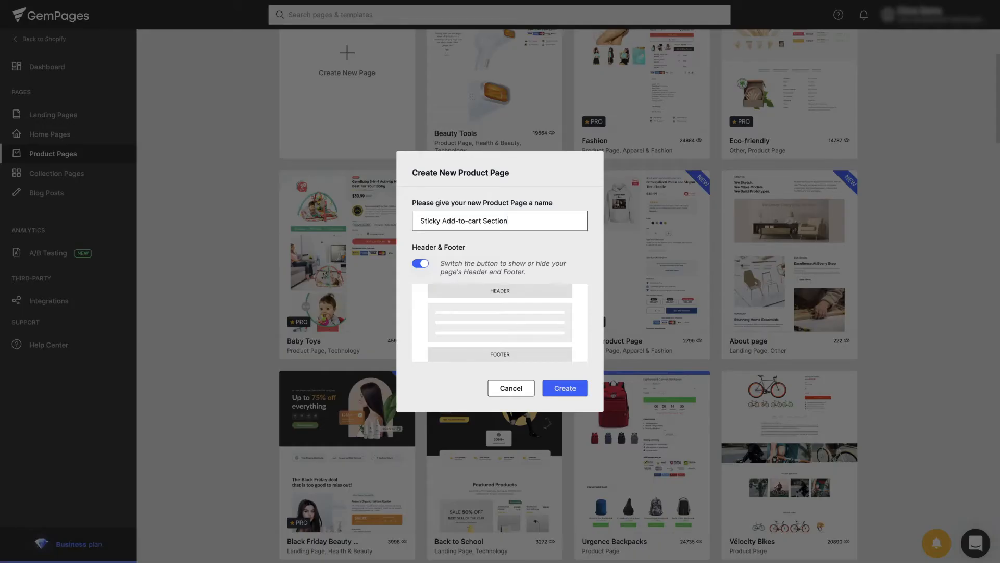
click(565, 392)
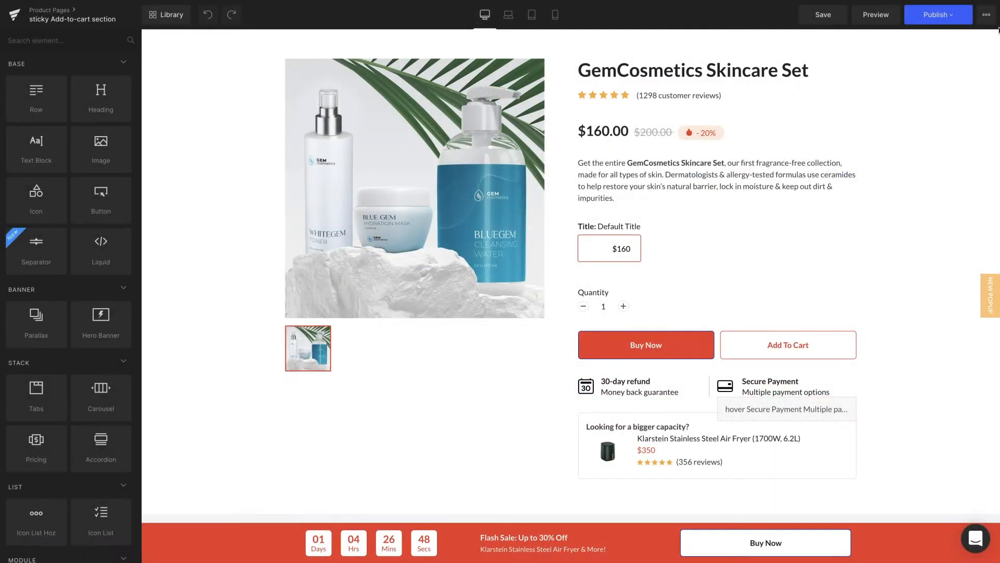
Save the red flash-sale countdown row to My Library as a block named "Sticky Cart Section".
click(163, 531)
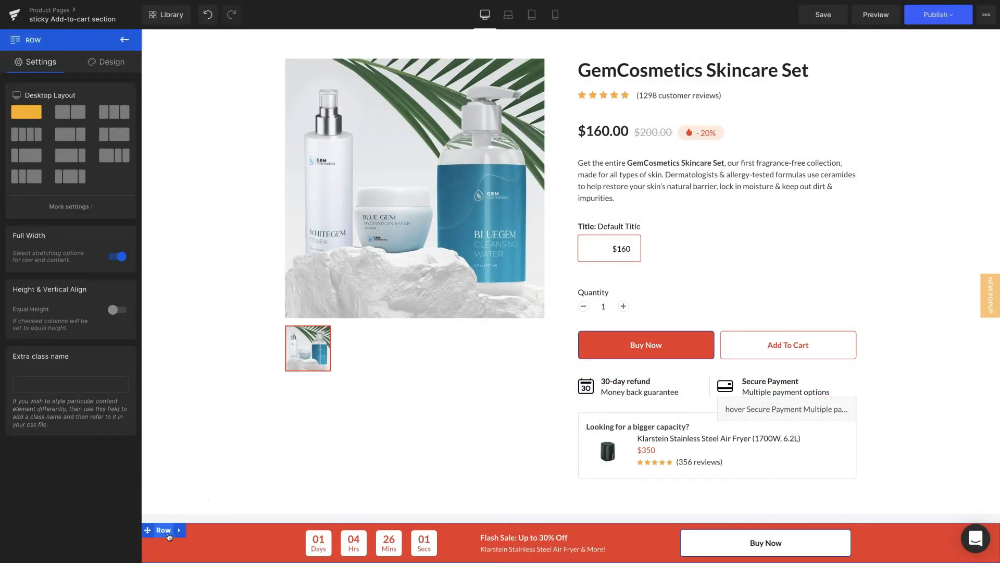
click(179, 531)
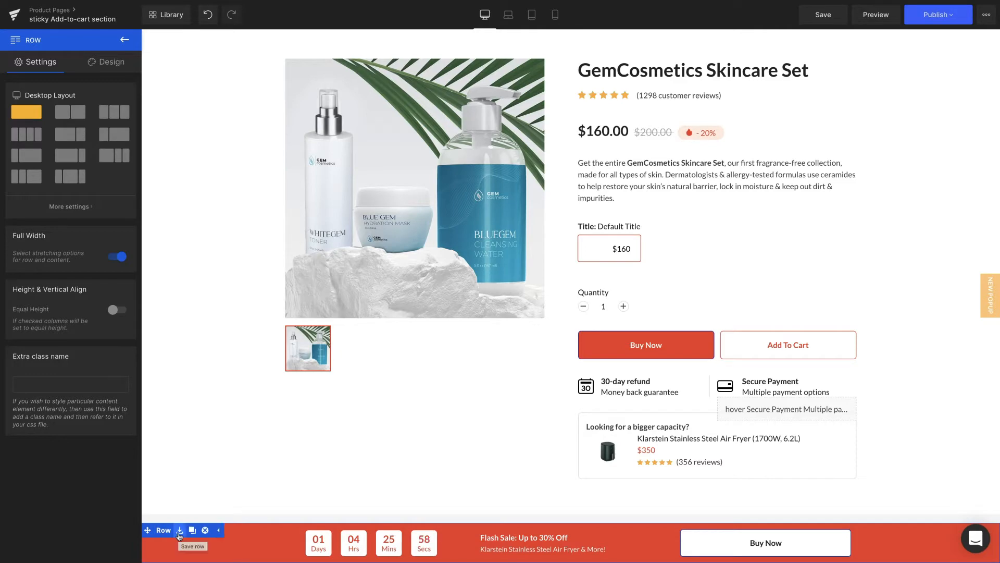
click(179, 530)
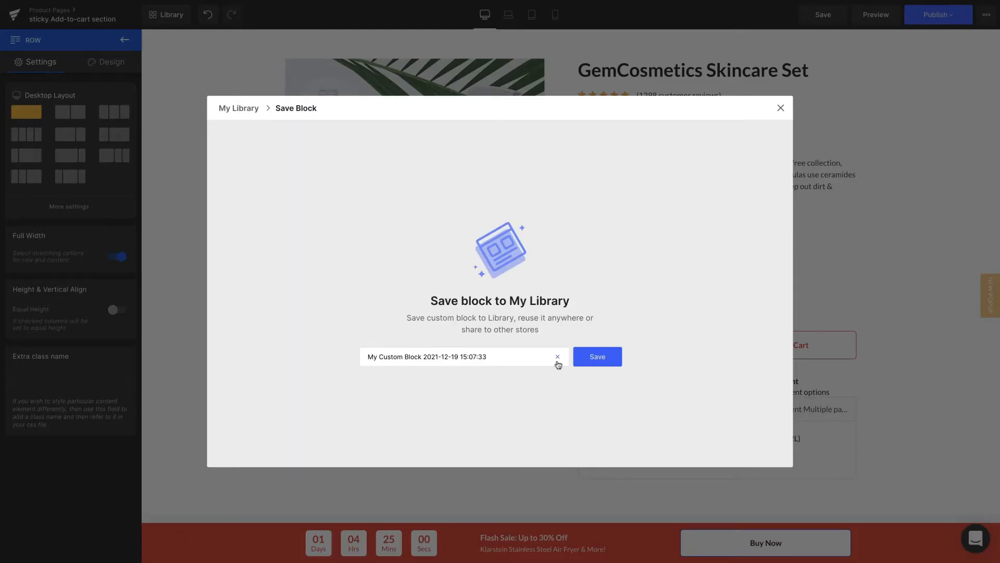
click(557, 360)
text(Sticky Cart Section)
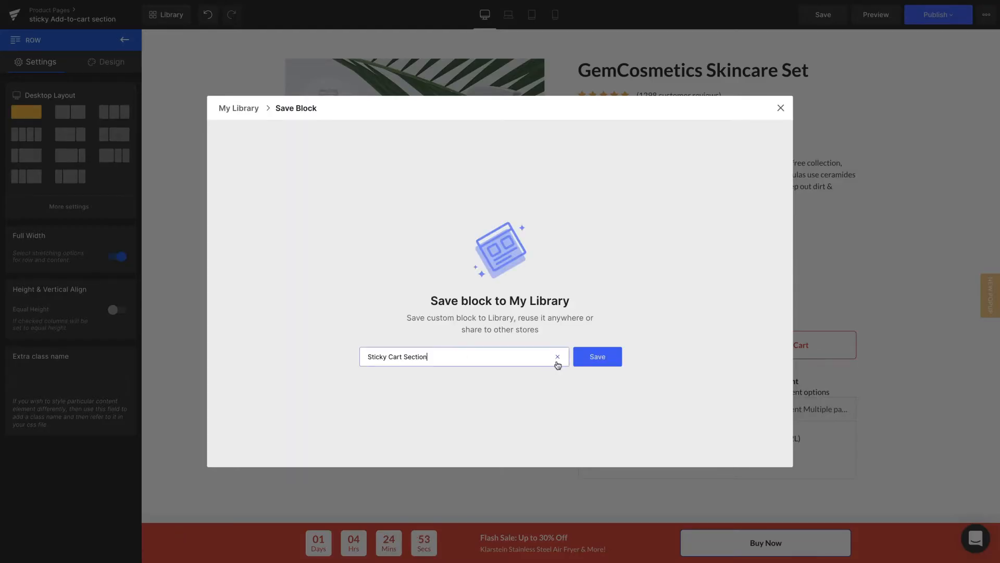
click(598, 364)
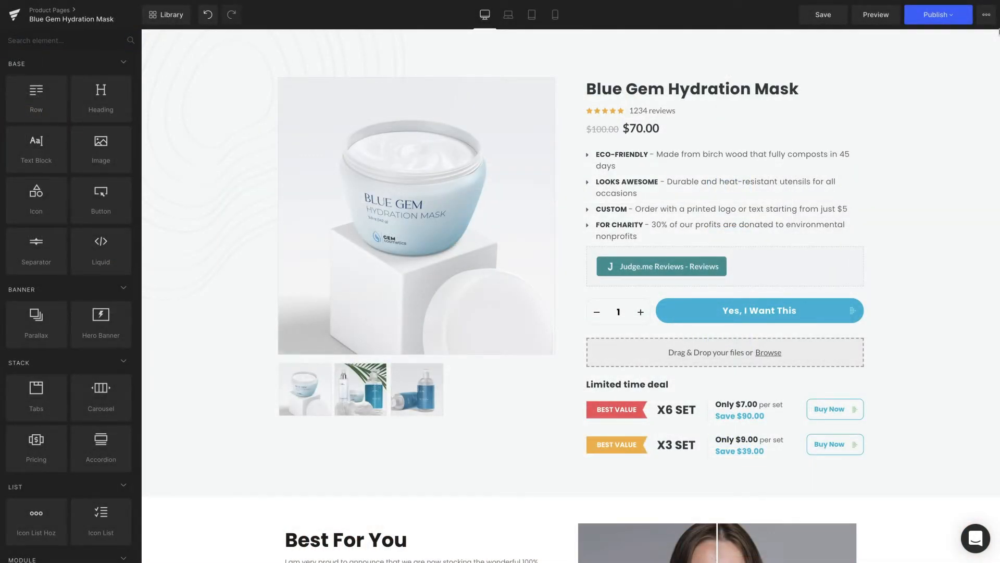
Open the saved blocks in My Library to insert the sticky cart section into the Blue Gem Hydration Mask page.
click(167, 23)
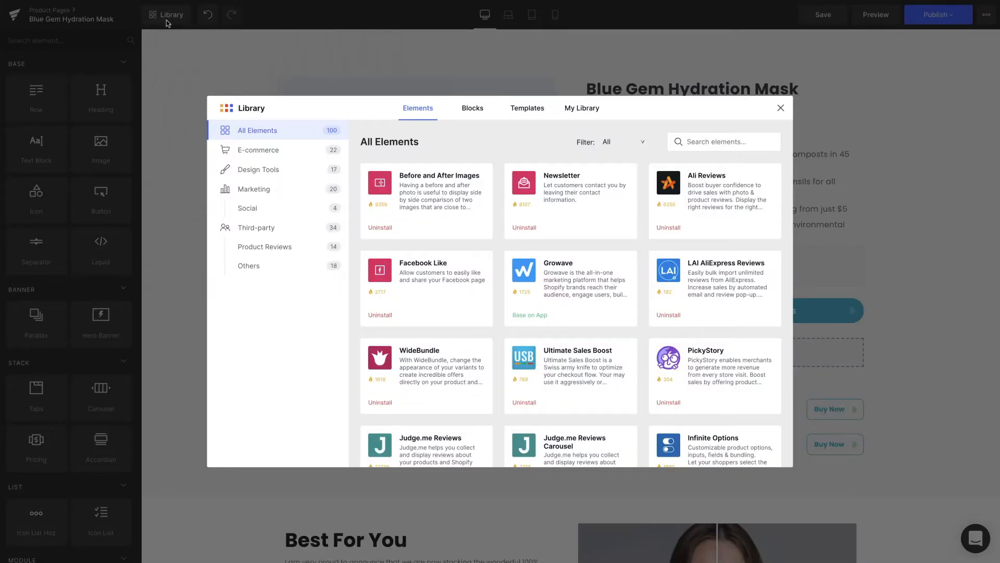
click(581, 116)
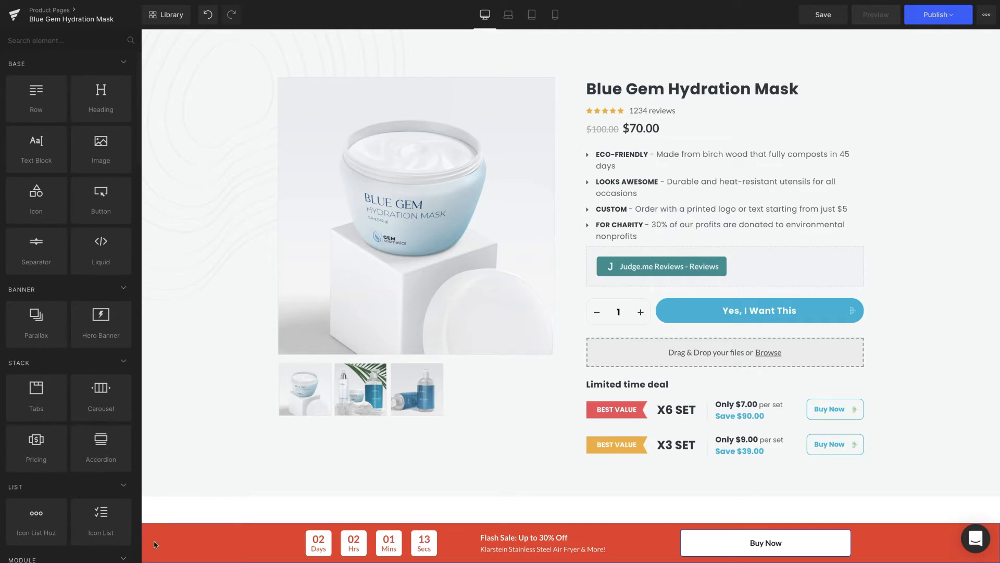
Change the background color of the flash-sale countdown row to black.
mouse_move(165, 538)
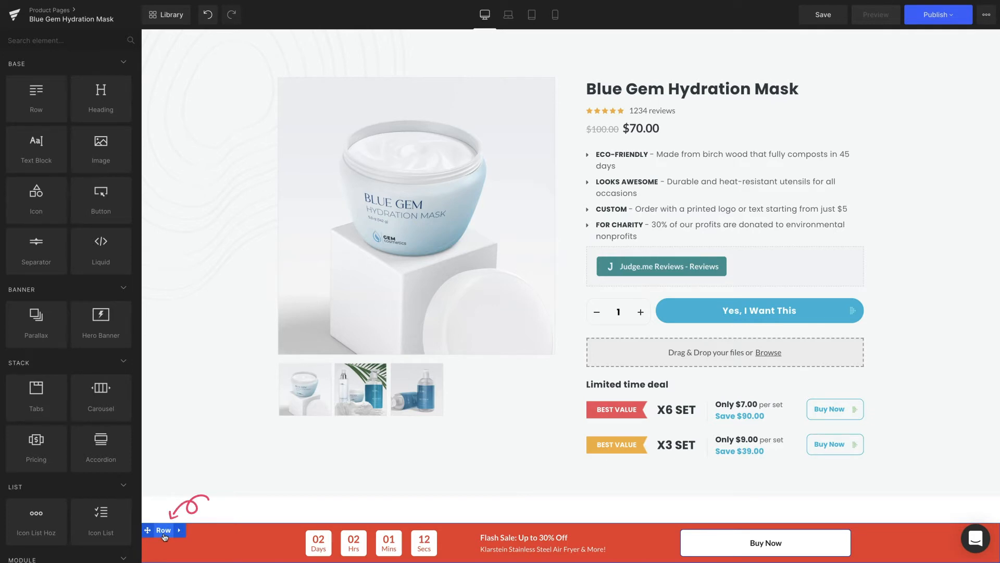
click(164, 531)
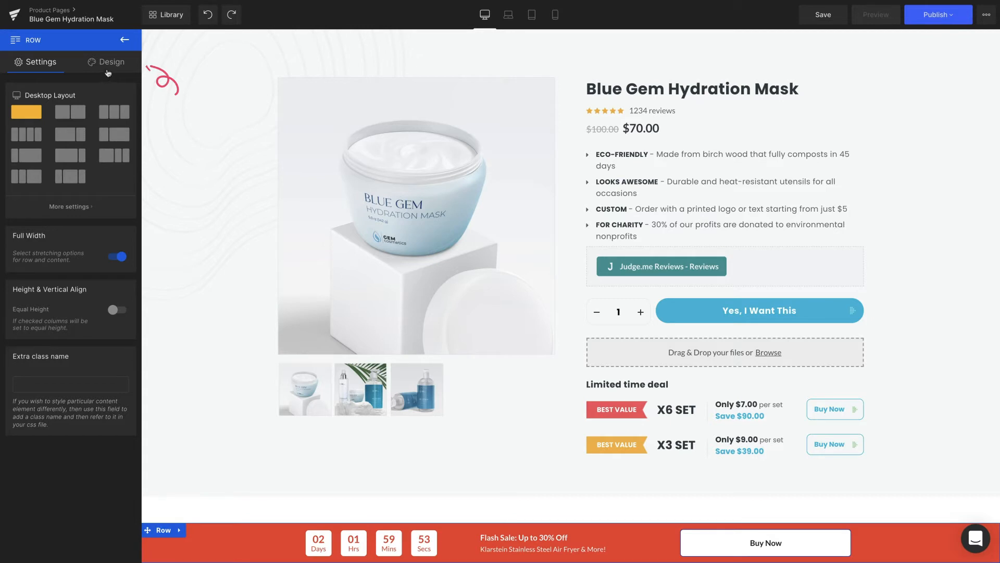
click(107, 68)
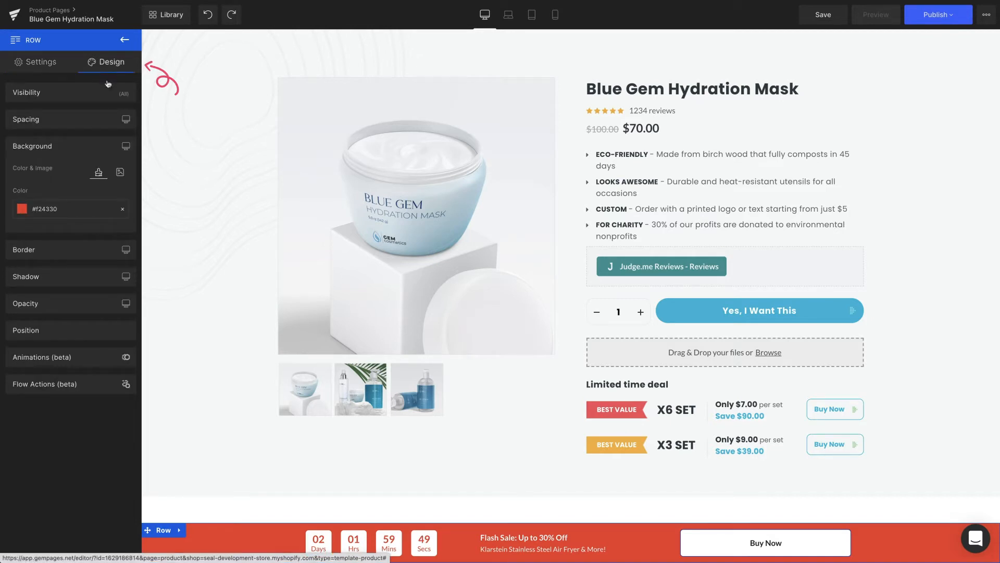
click(98, 210)
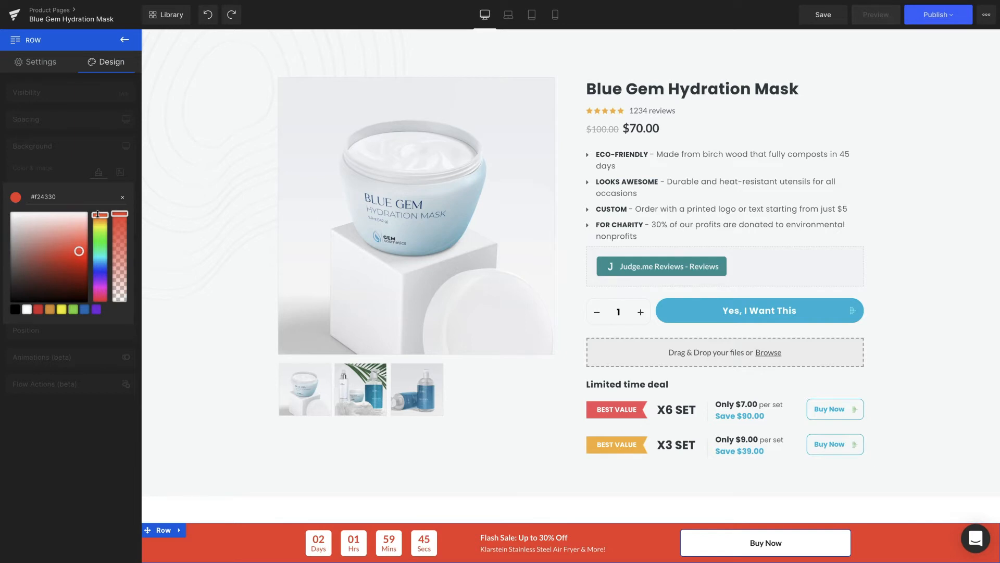
click(17, 313)
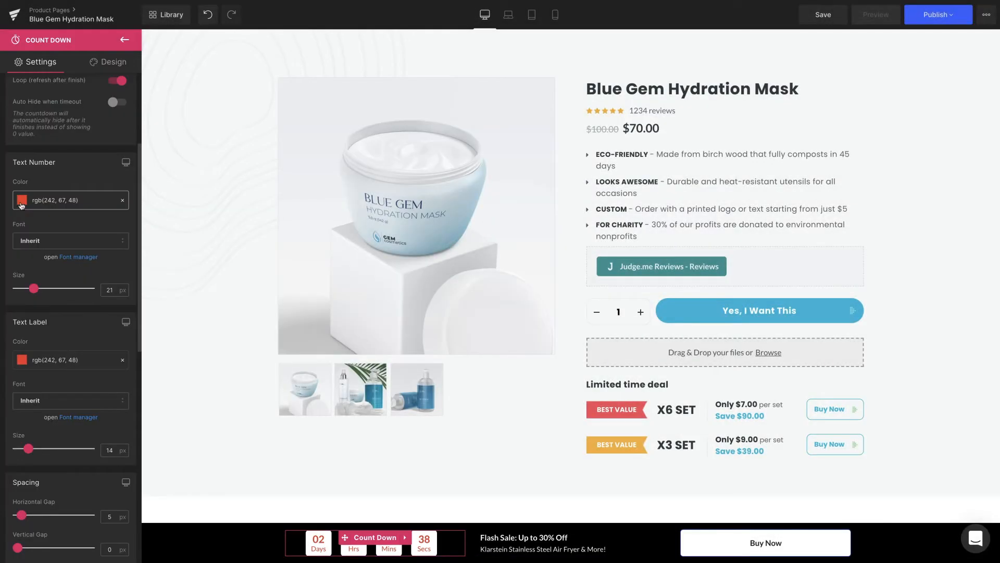
Change the countdown timer's number and label text colors to black.
click(22, 203)
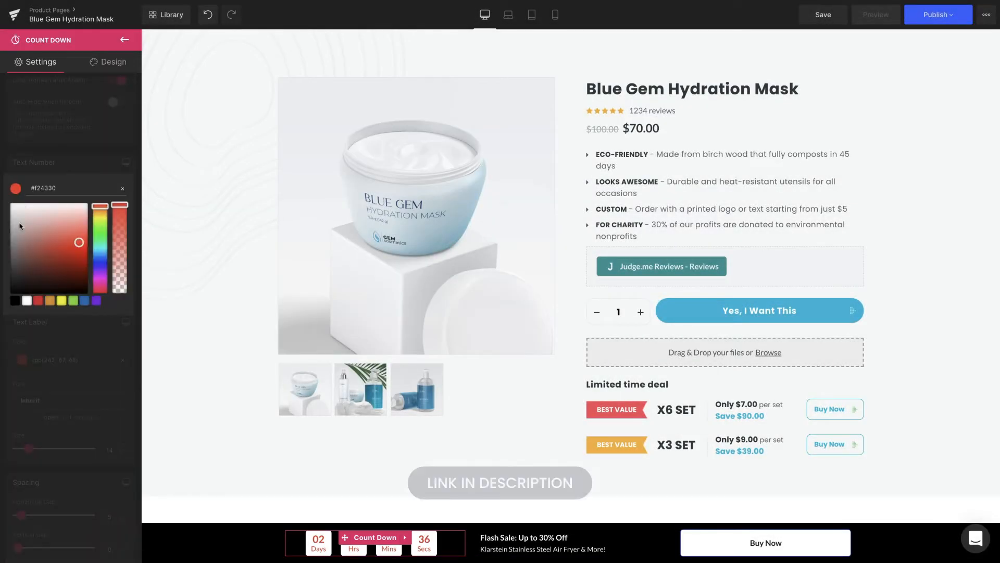
click(15, 302)
click(18, 462)
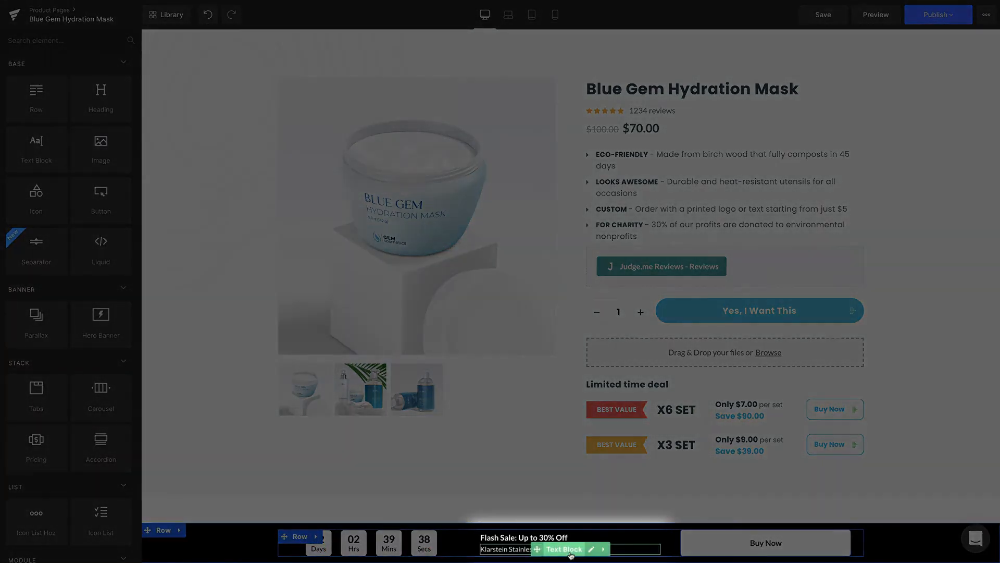
Replace the text under the flash-sale heading with "BlueGem Hydration Mask and more!", pasted as plain text.
click(571, 555)
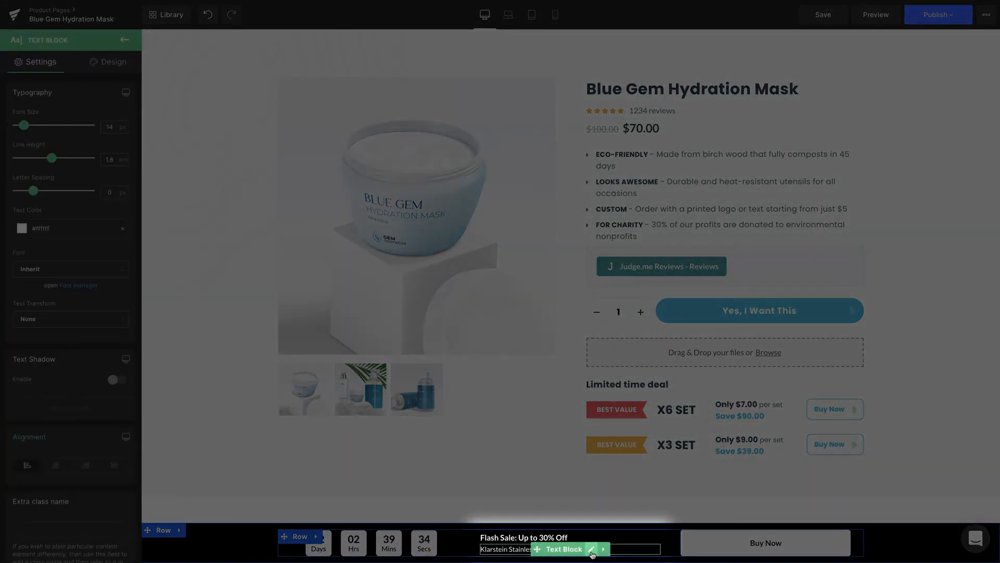
click(591, 551)
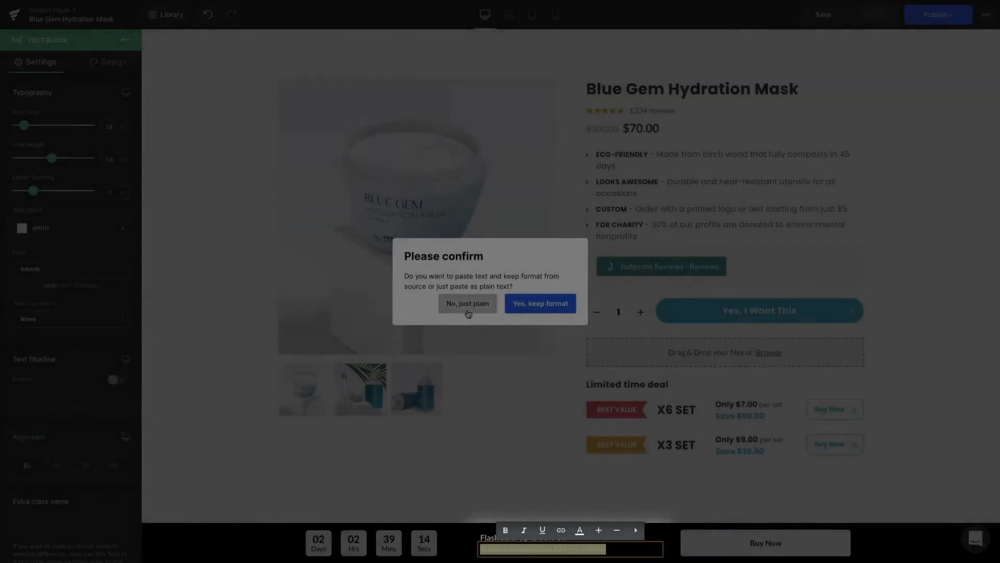
click(467, 305)
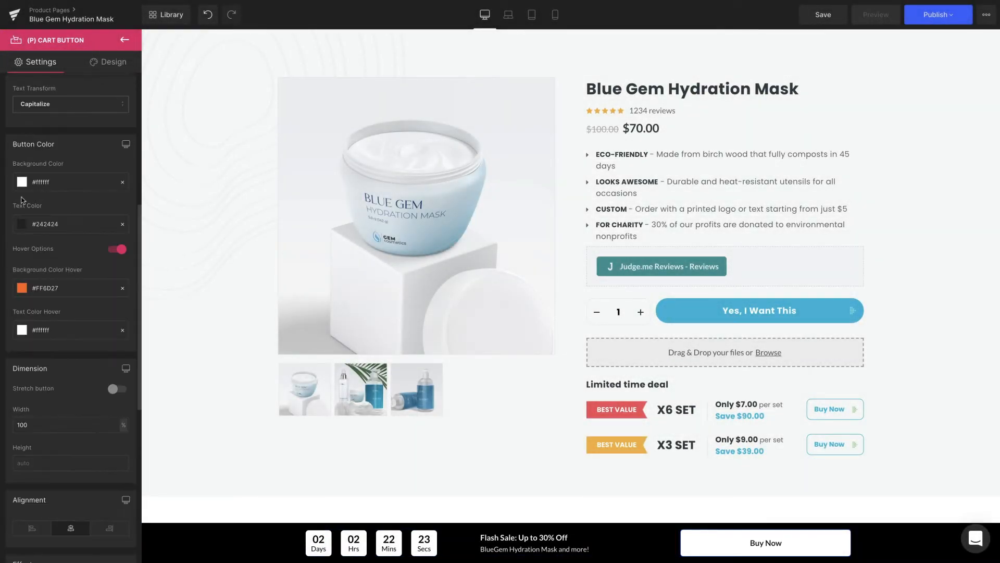
Set the flash-sale row's Buy Now button to background color #0cbadb, text color #ffffff and width 60%.
click(24, 182)
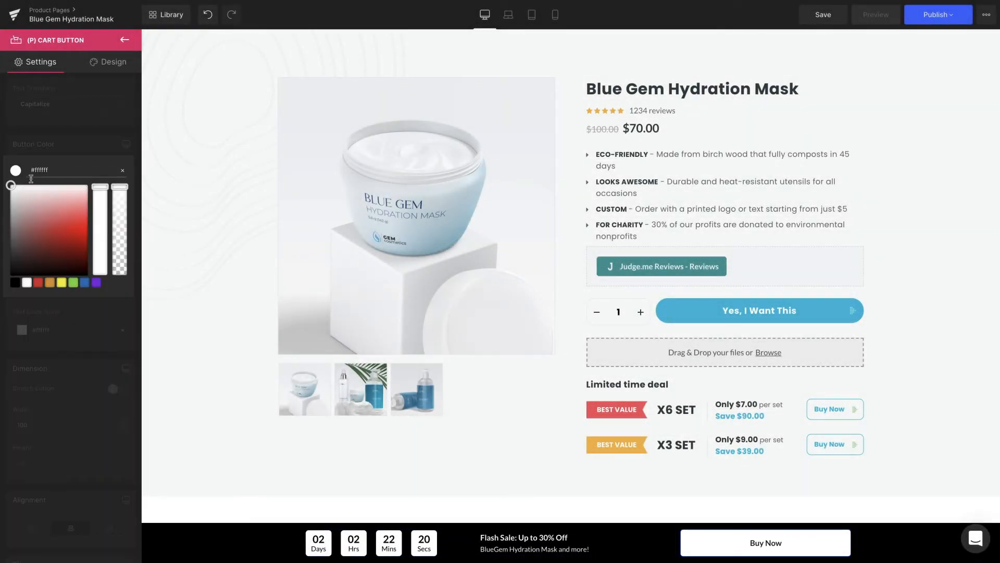
text(#0cbadb)
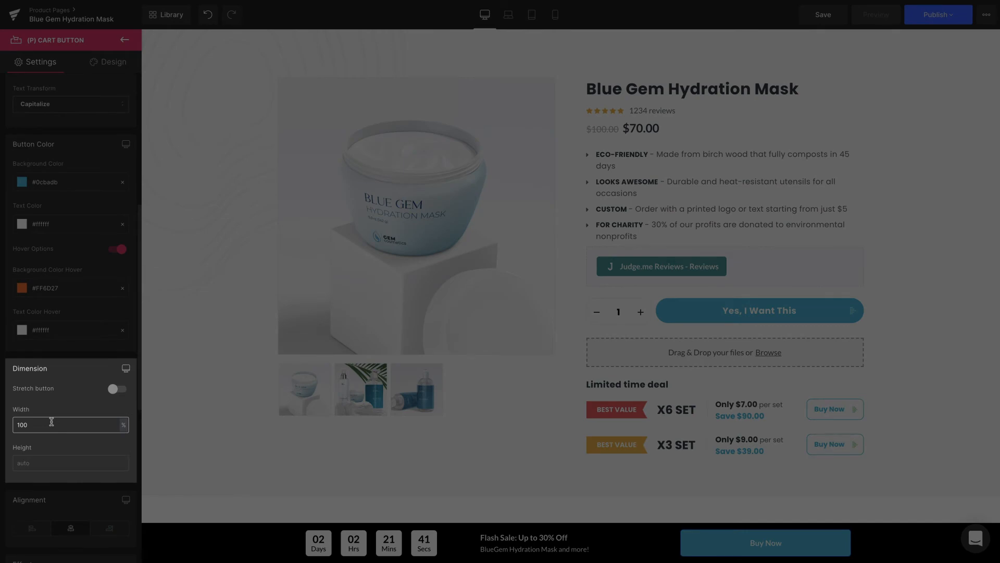
click(51, 422)
key(ctrl+a)
text(60)
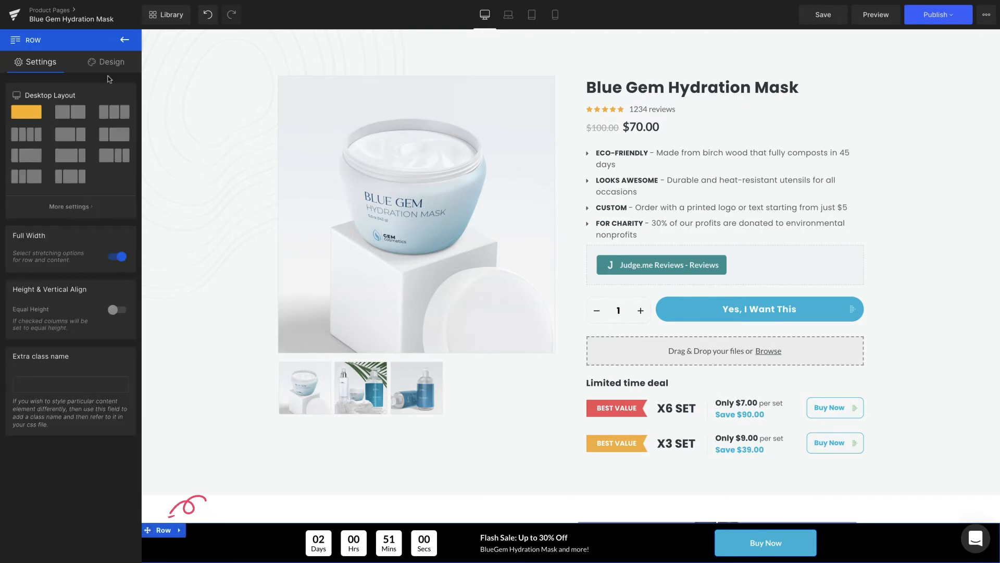
Try the Relative position on the flash-sale row and return it to Sticky to the screen (Fixed).
click(110, 72)
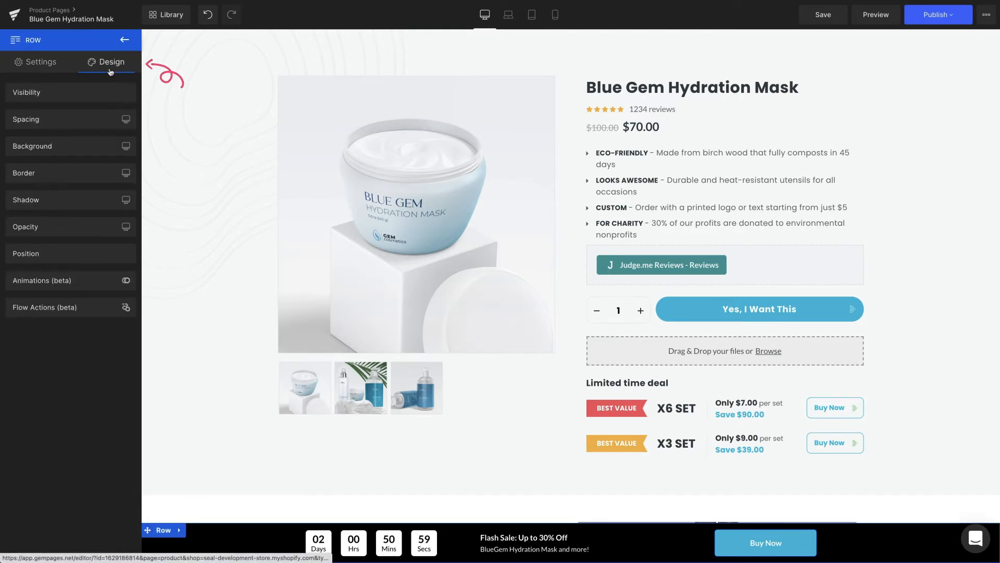
click(102, 262)
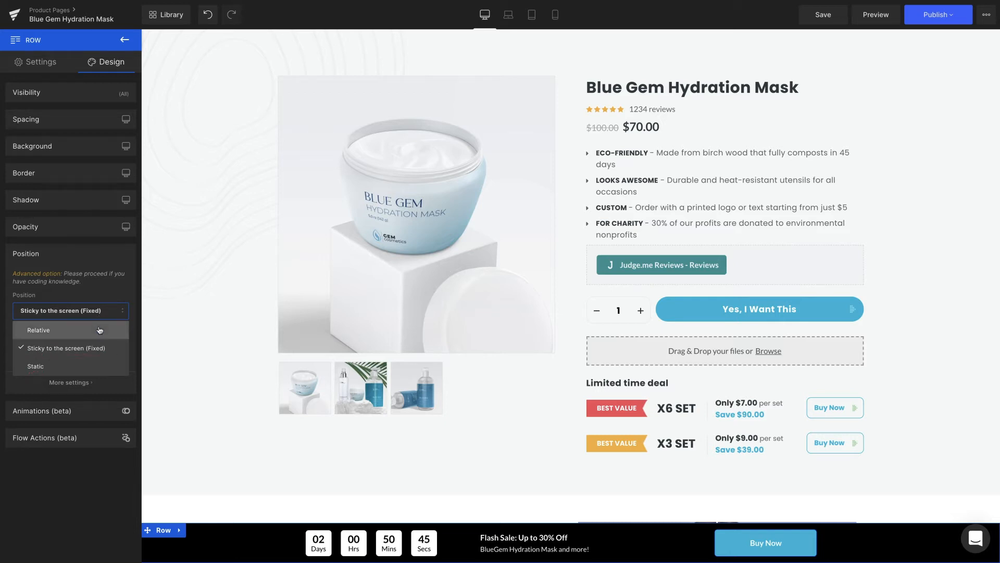
click(83, 330)
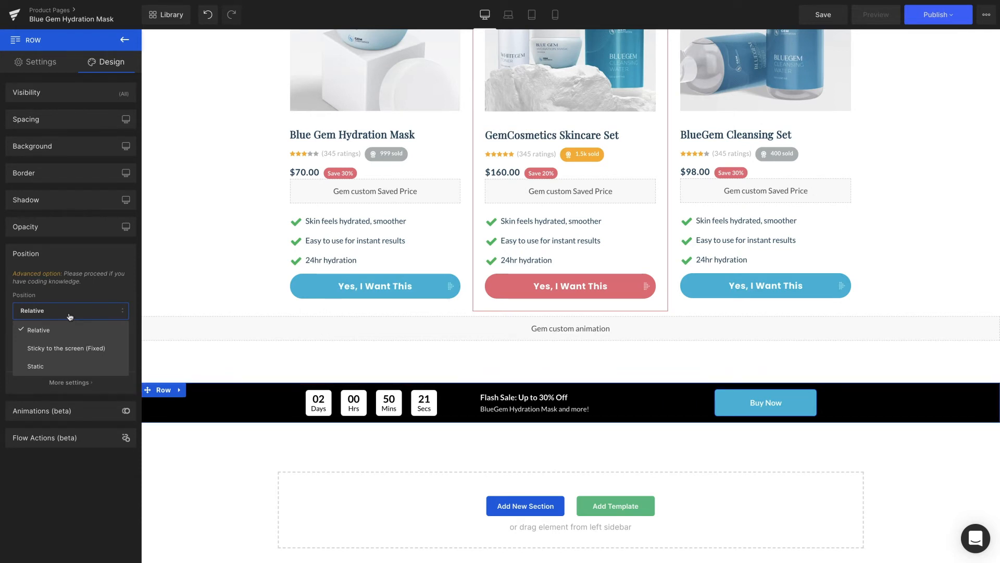
click(66, 348)
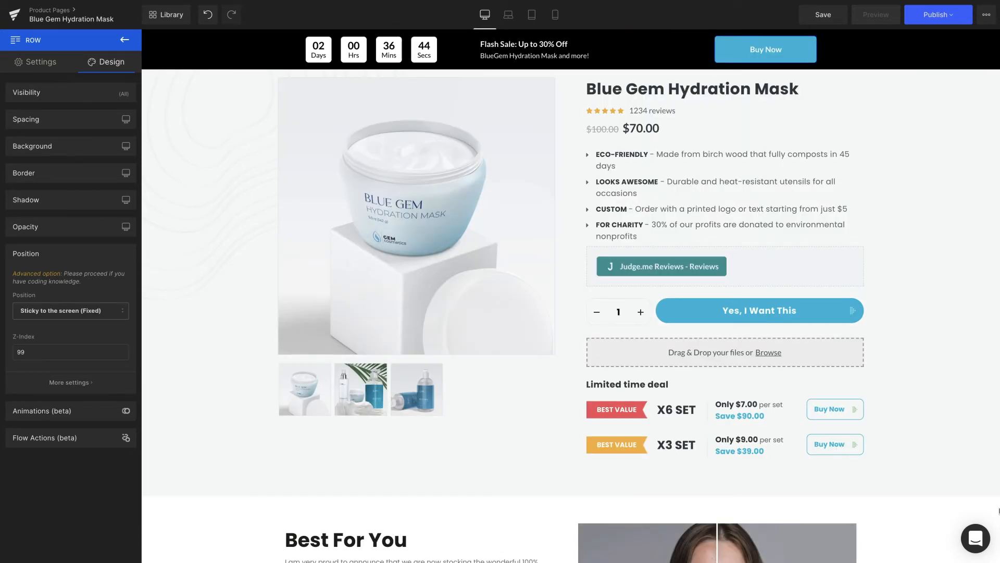
click(69, 313)
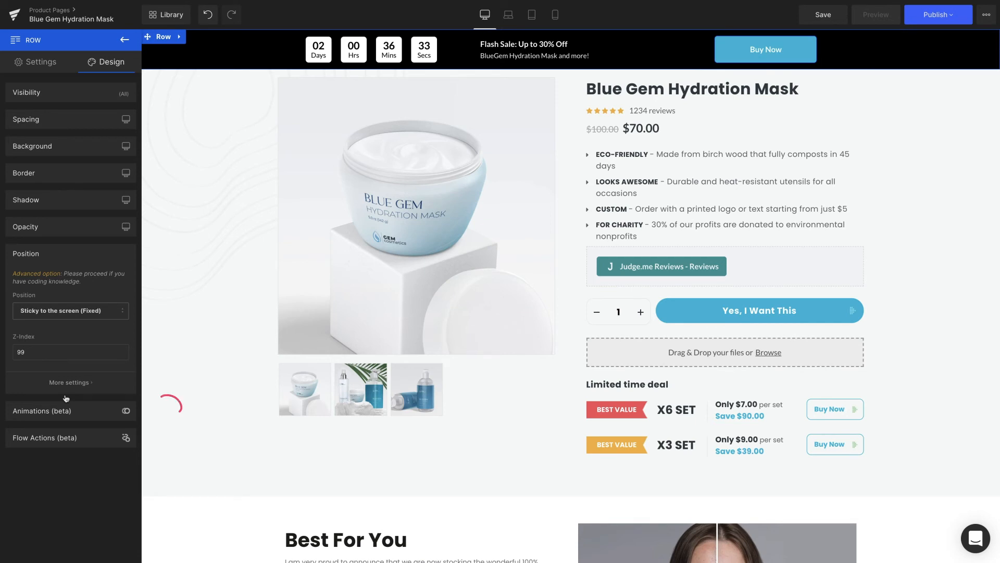
Try the bottom vertical orientation for the sticky row and set it to Stick To Top.
click(67, 393)
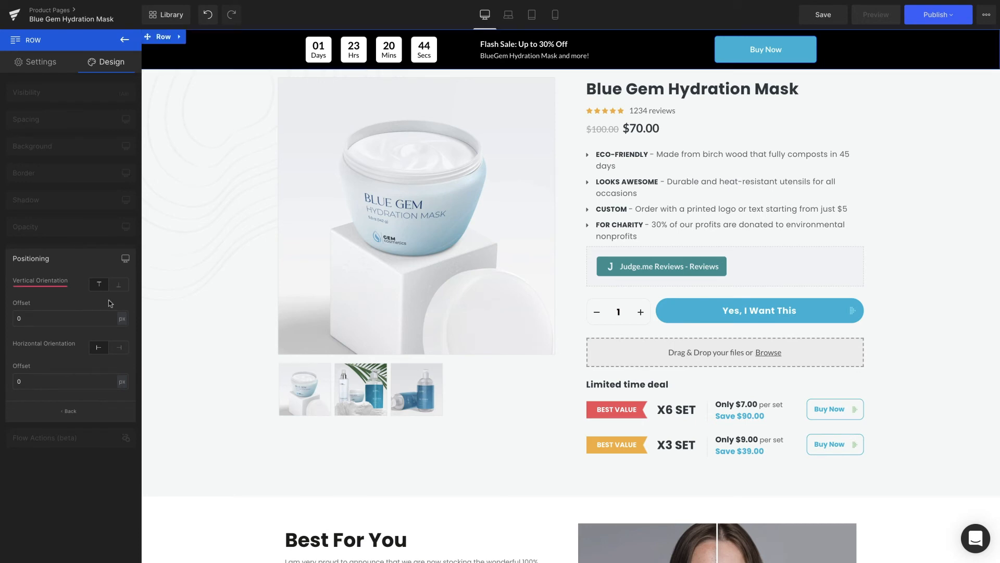
click(119, 286)
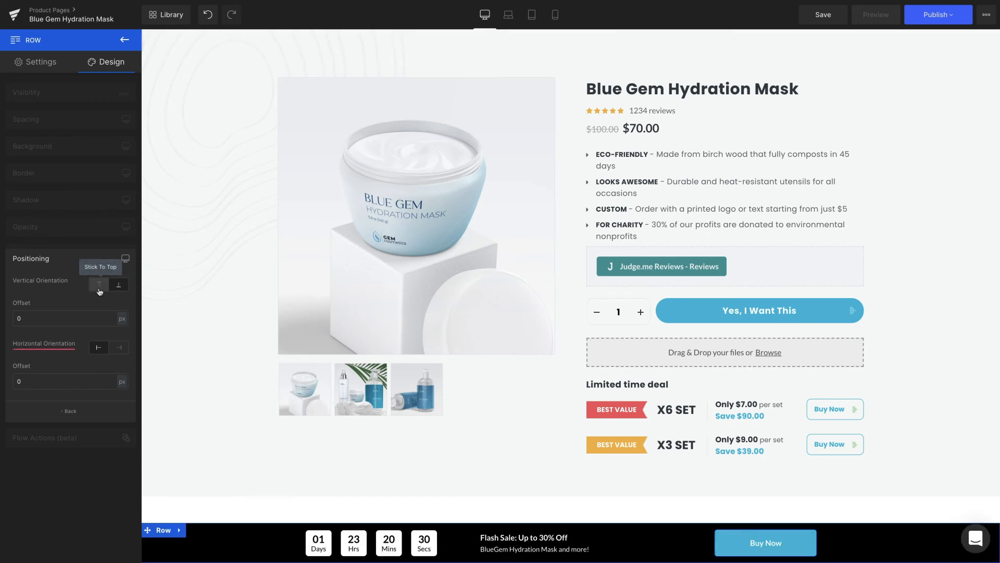
click(99, 285)
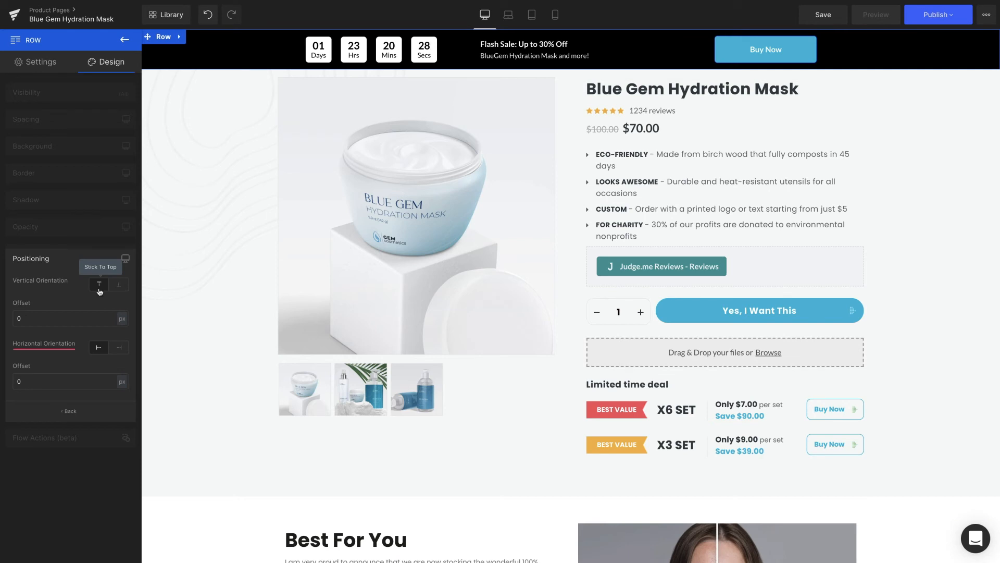
Try a vertical offset of 20 for the sticky row.
click(123, 320)
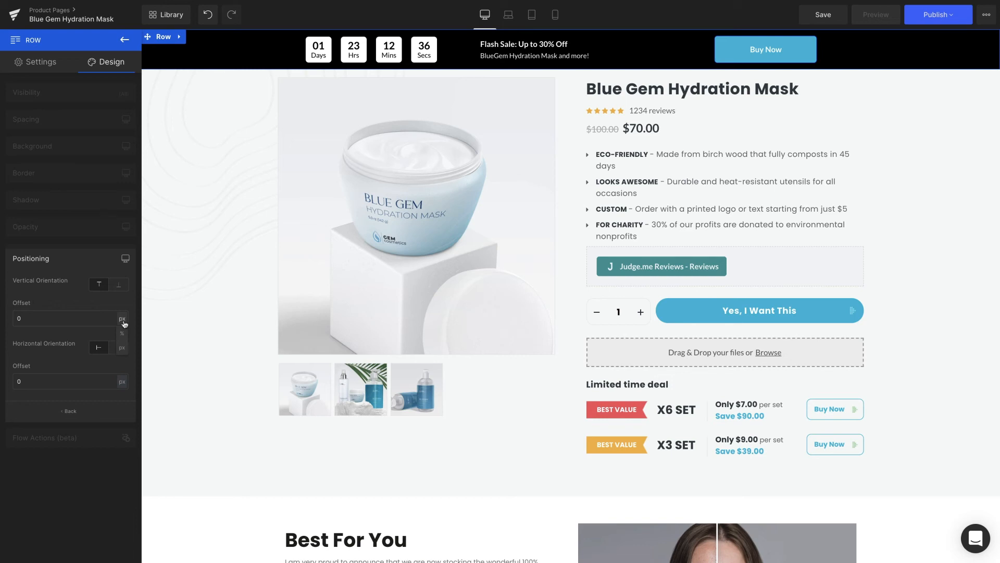
click(86, 319)
text(20)
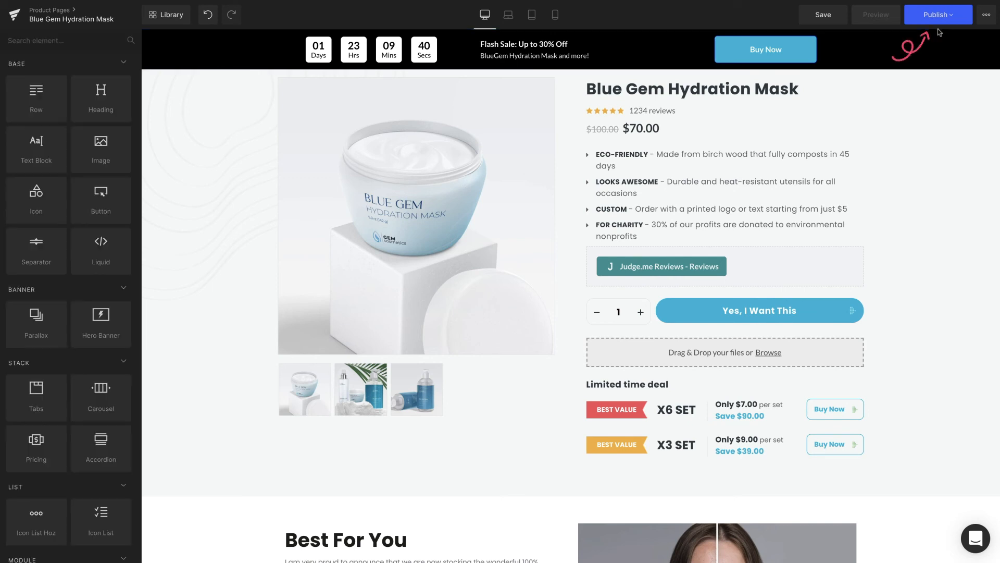
Publish the product page under the template name Blue Gem Hydration Mask.
click(939, 15)
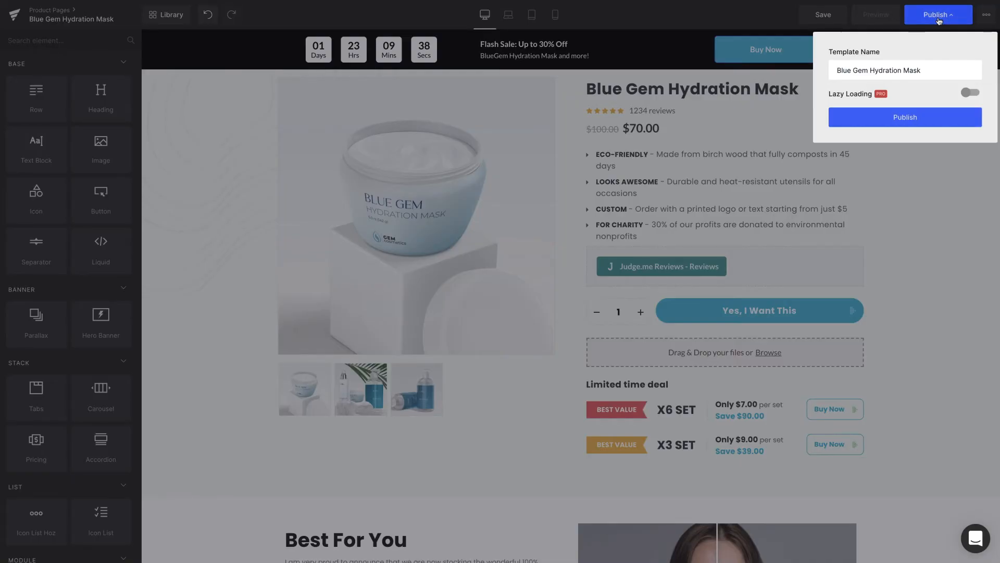
click(907, 124)
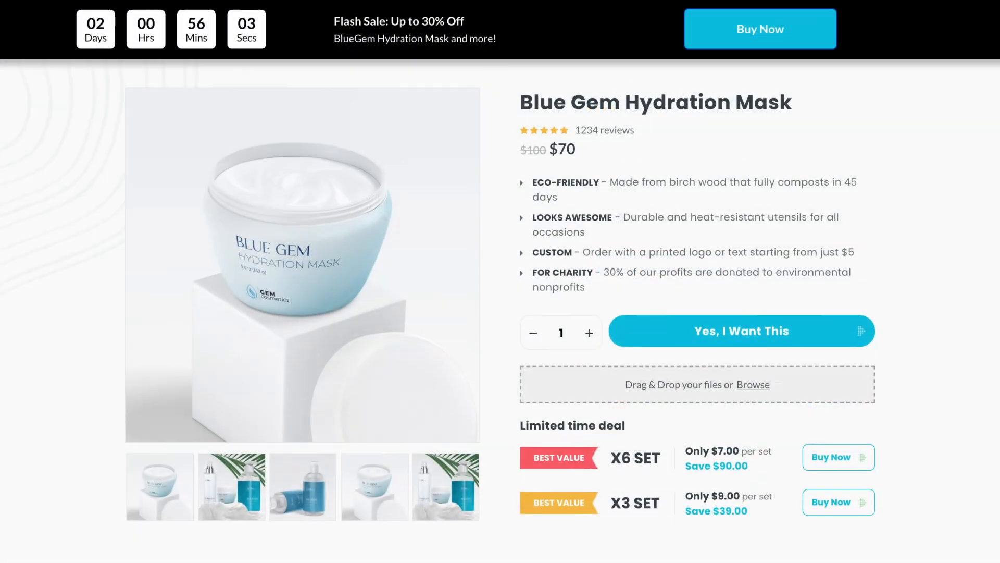